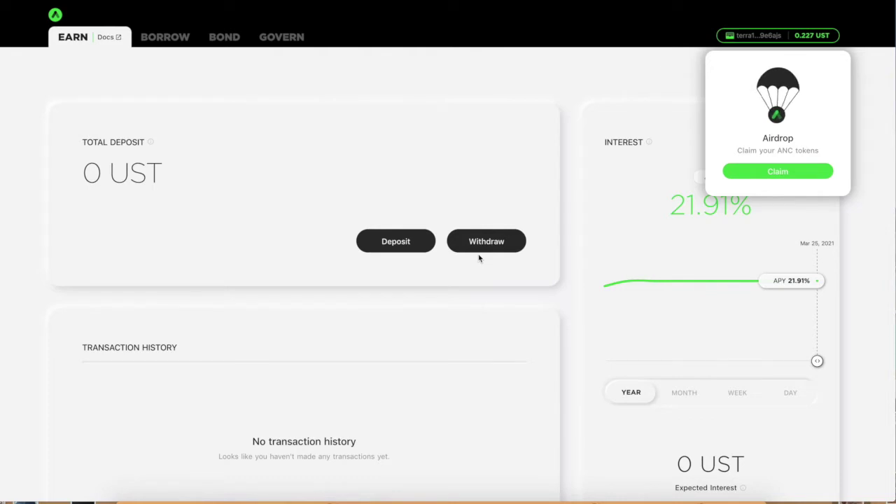
# View the Bond page's Luna minting form, then return to the Earn page
pyautogui.click(216, 38)
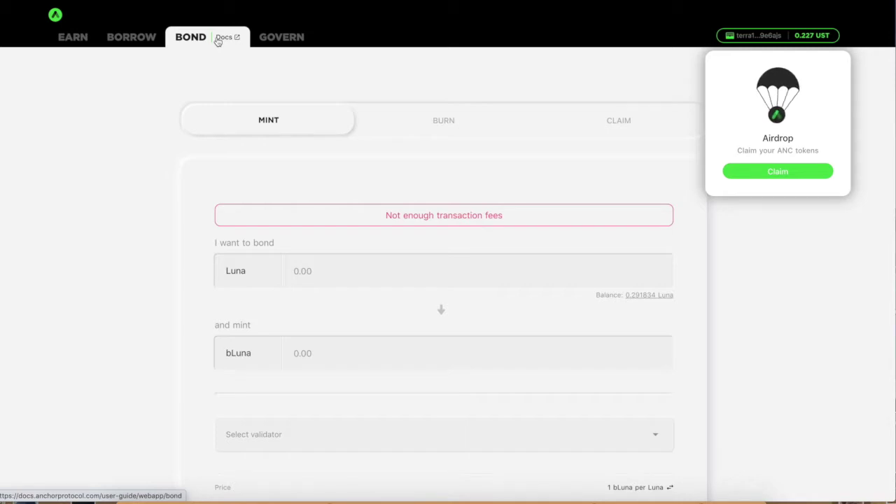
pyautogui.click(72, 38)
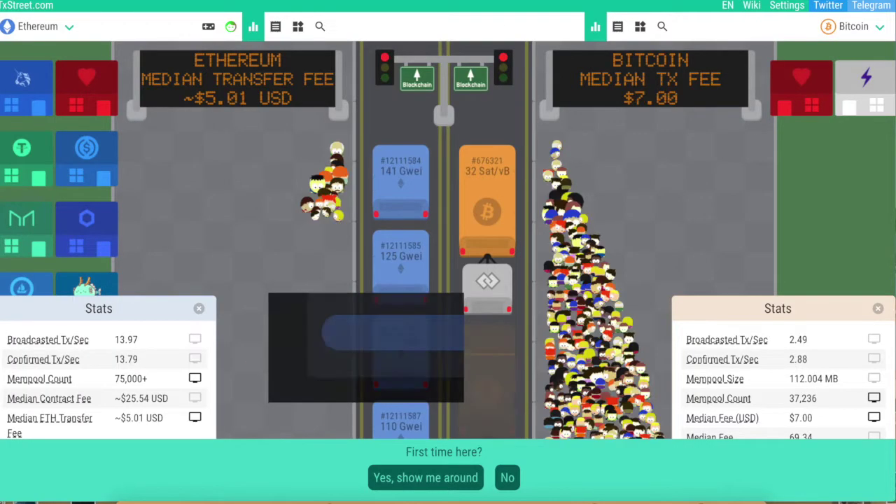
# Examine the Ethereum and Bitcoin transaction queues and fee statistics on TxStreet
pyautogui.scroll(-2, 465, 262)
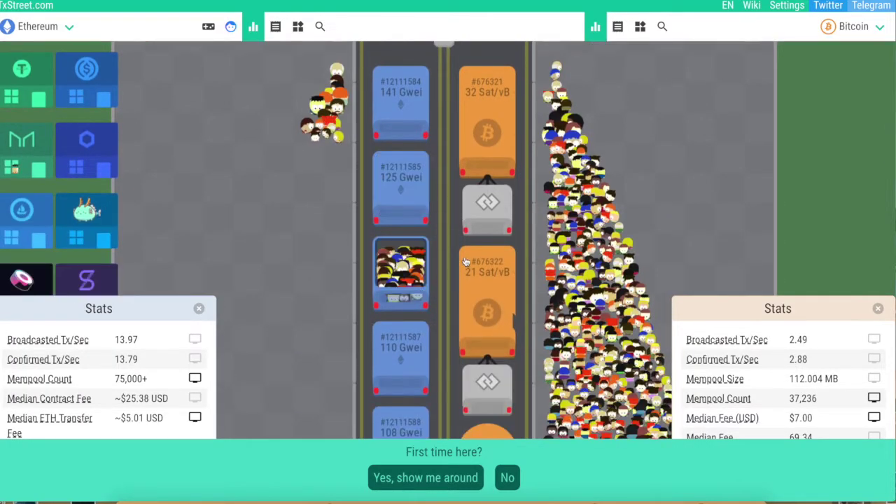
pyautogui.scroll(-2, 451, 359)
pyautogui.moveTo(404, 370)
pyautogui.scroll(-2, 405, 371)
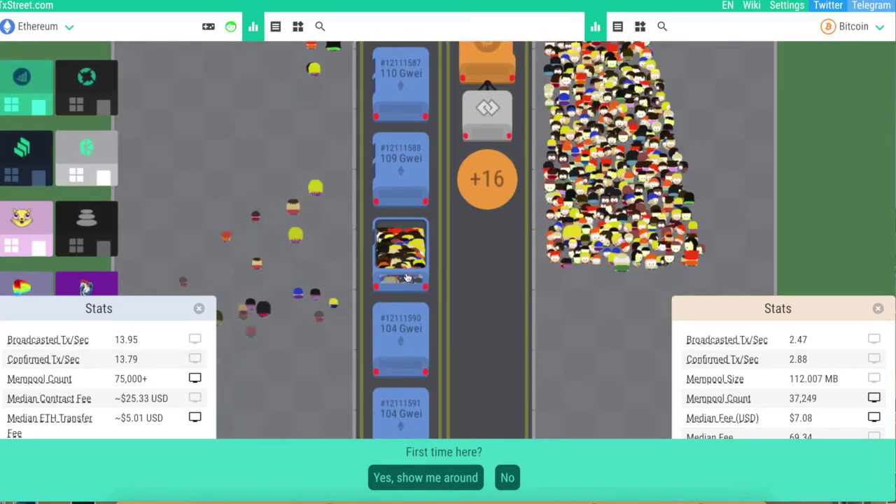
pyautogui.scroll(4, 406, 278)
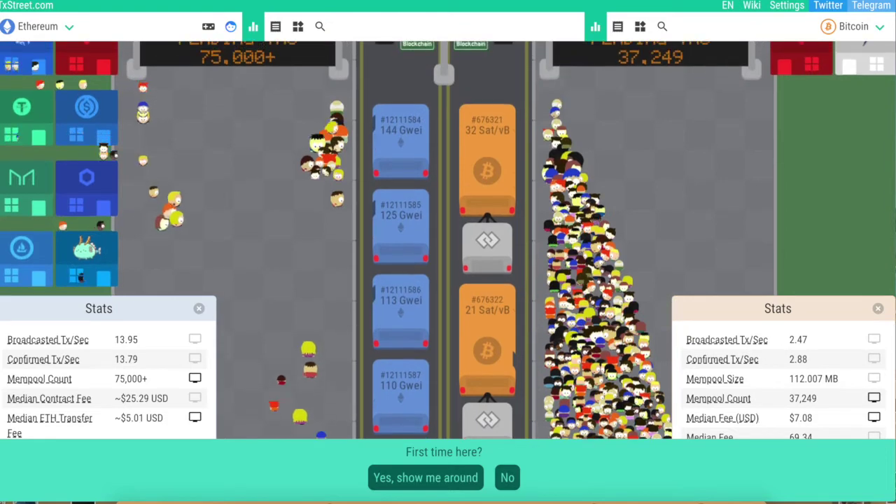
pyautogui.click(39, 26)
pyautogui.click(24, 100)
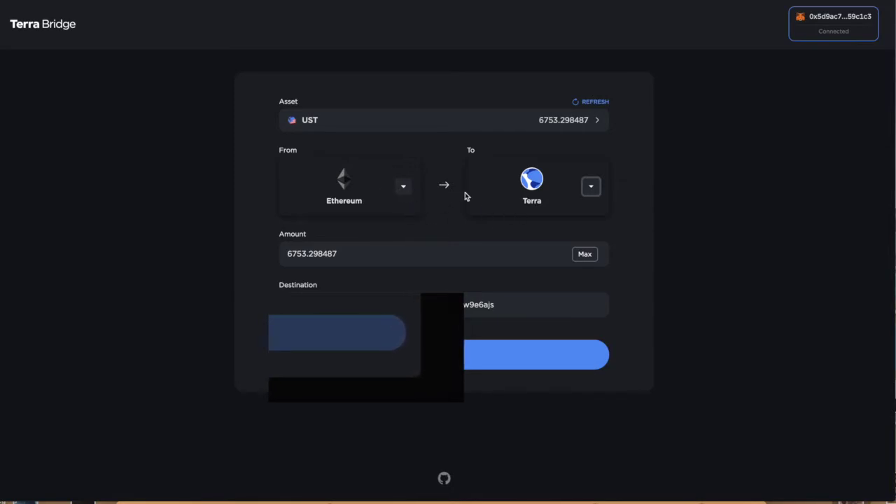
# In Terra Bridge, set the UST transfer route from Terra to Ethereum
pyautogui.click(402, 185)
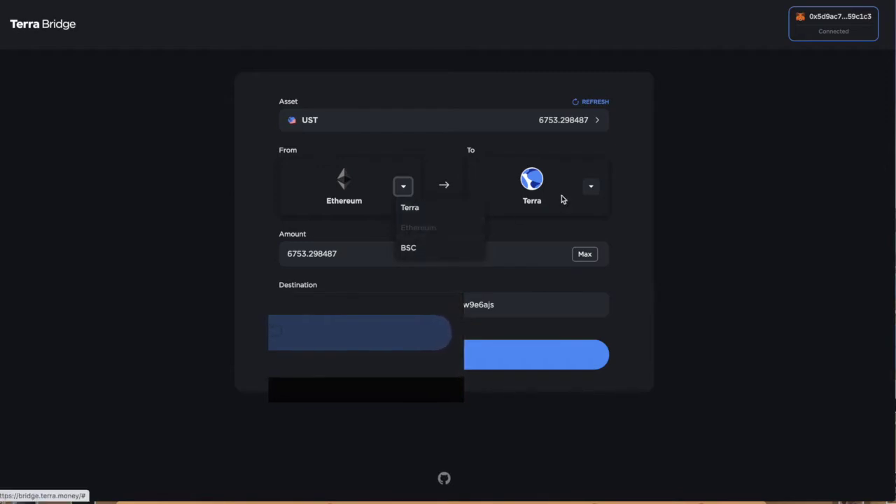
pyautogui.click(401, 185)
pyautogui.click(403, 185)
pyautogui.click(405, 207)
pyautogui.click(591, 185)
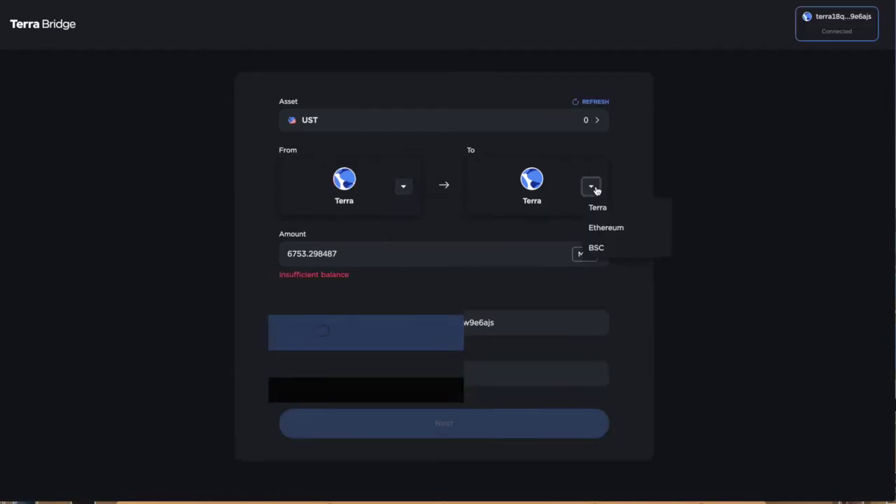
pyautogui.click(604, 229)
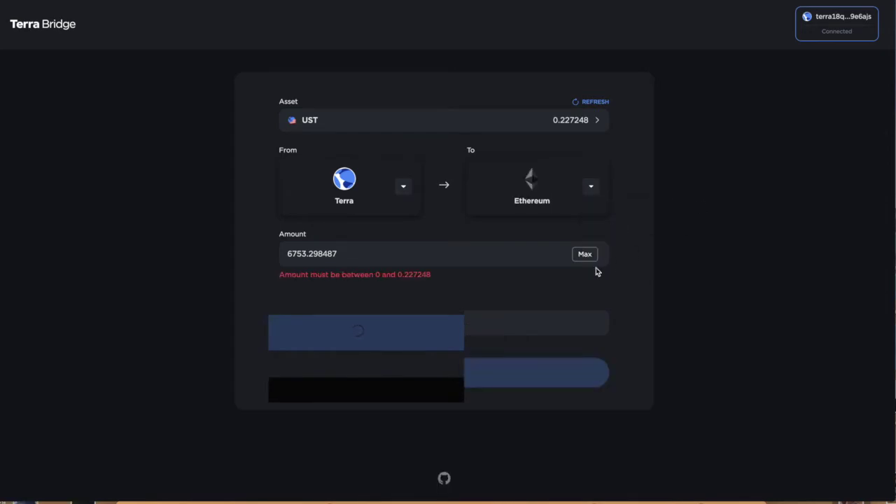
# Change the receiving network of the UST transfer to BSC
pyautogui.click(588, 187)
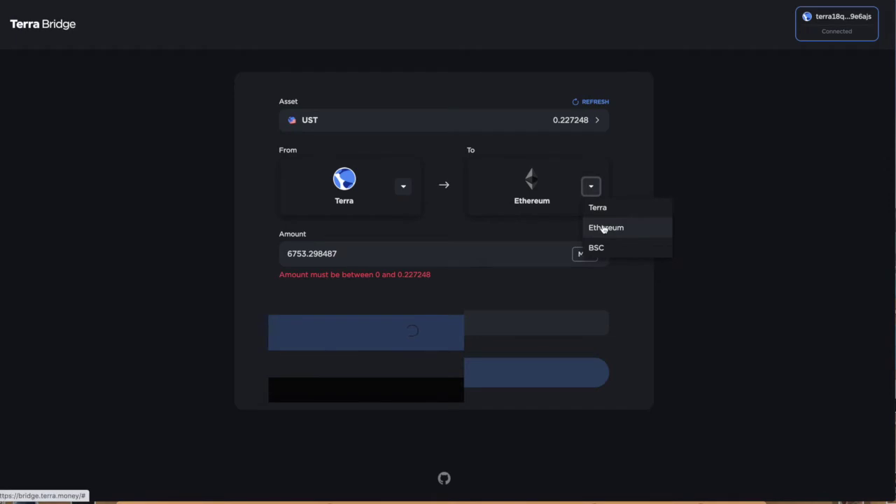
pyautogui.click(602, 228)
pyautogui.click(590, 187)
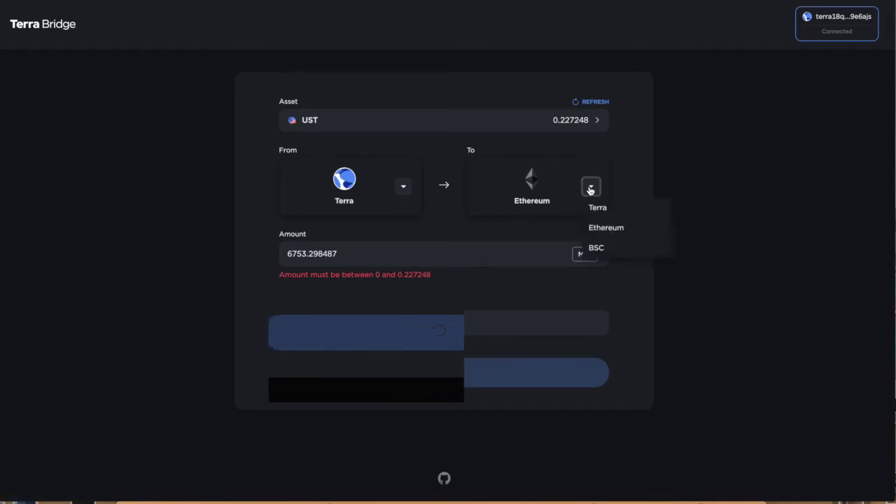
pyautogui.click(592, 250)
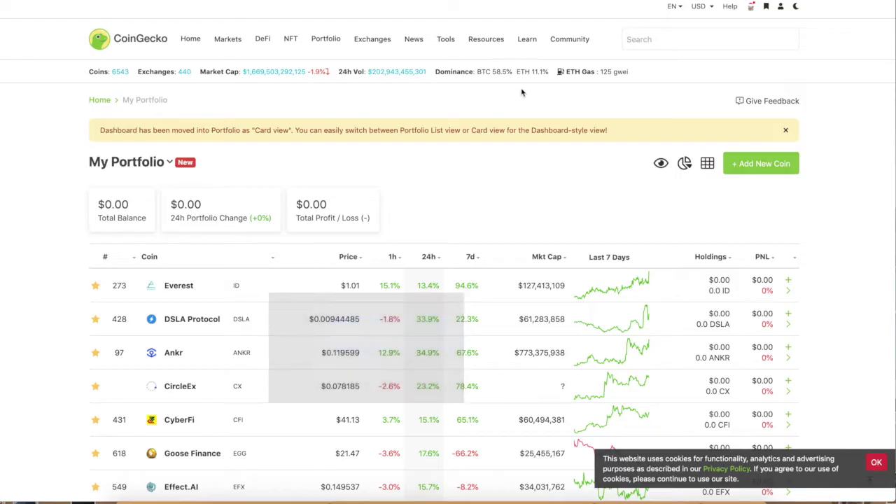
# Switch to CoinGecko and search the coins for "terra"
pyautogui.click(676, 40)
pyautogui.write('terra')
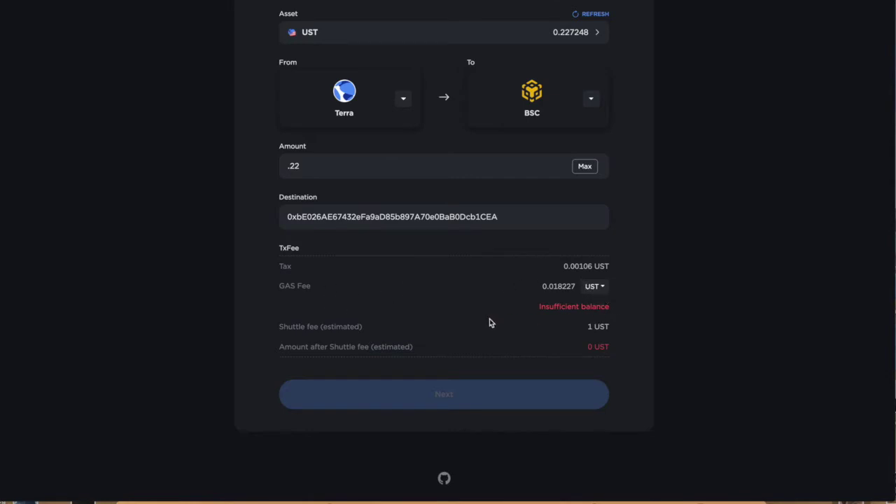
# Back in Terra Bridge, highlight the estimated shuttle fee and change the receiving network to Ethereum
pyautogui.click(600, 324)
pyautogui.click(594, 98)
pyautogui.click(598, 139)
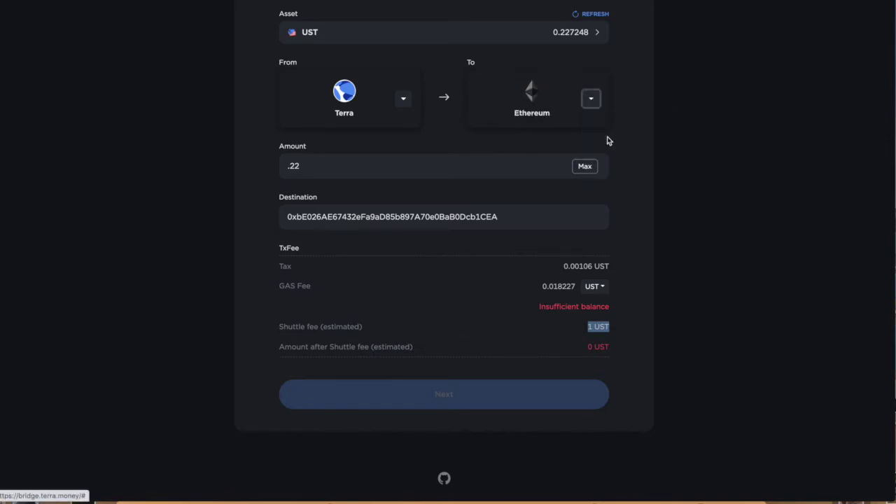
# Set the receiving network to Terra and clear the destination address
pyautogui.click(592, 99)
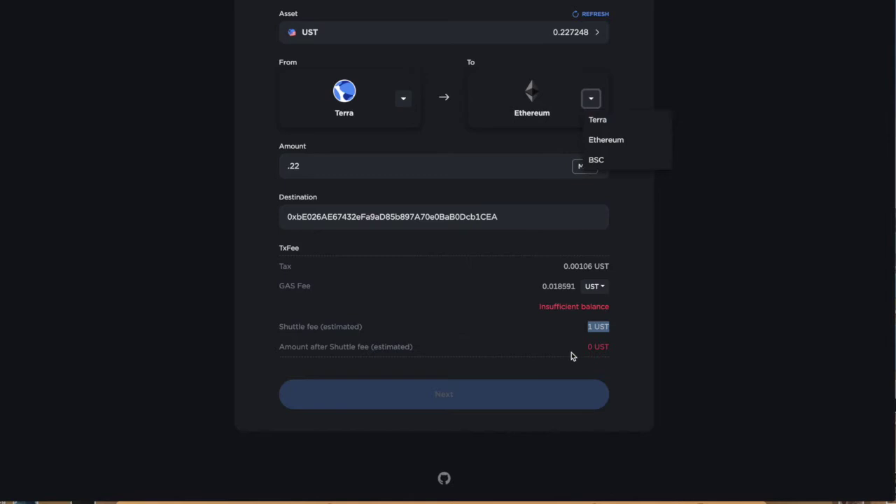
pyautogui.click(601, 119)
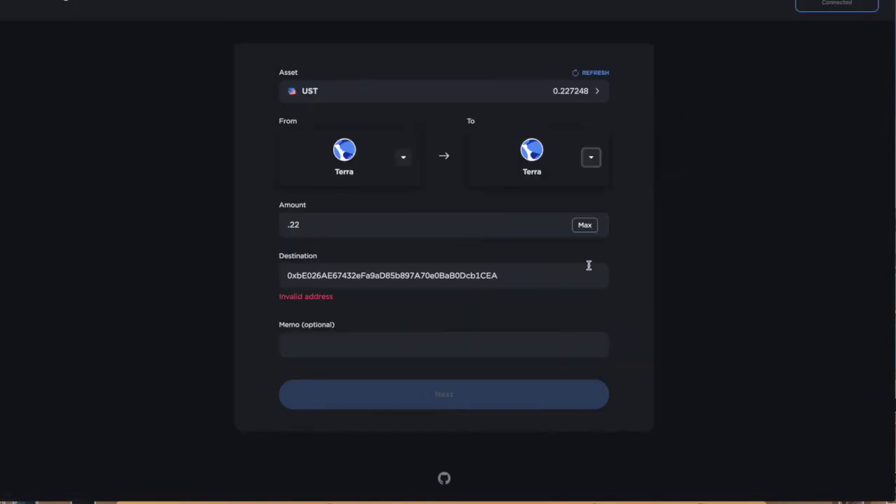
pyautogui.doubleClick(476, 273)
pyautogui.press('BackSpace')
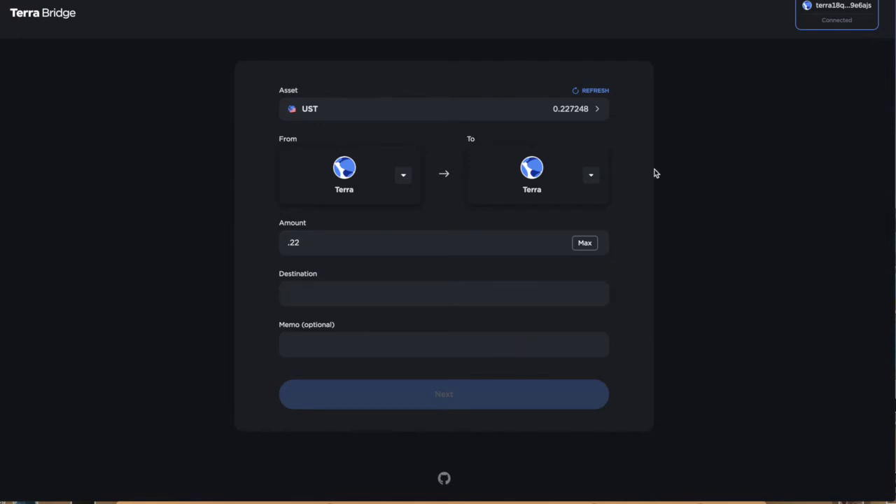
# Set the sending network to Ethereum and confirm the transfer of 6753.298487 UST to Terra
pyautogui.click(402, 174)
pyautogui.click(419, 215)
pyautogui.click(468, 216)
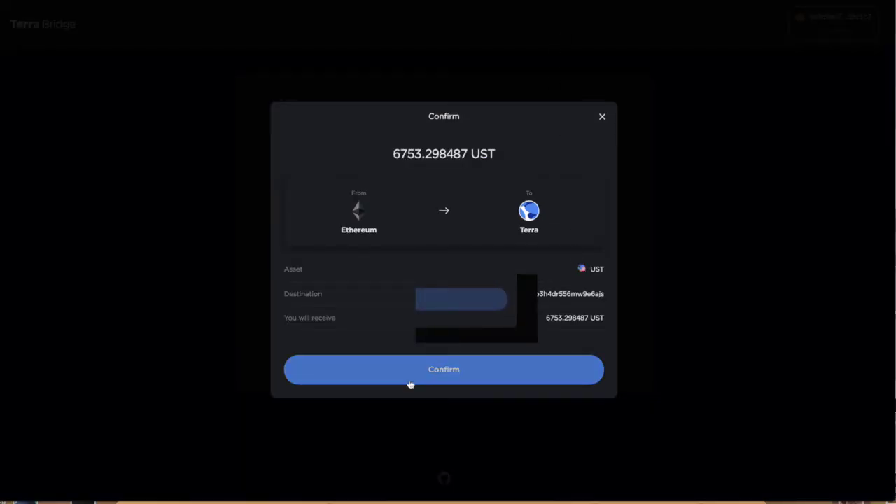
pyautogui.click(411, 381)
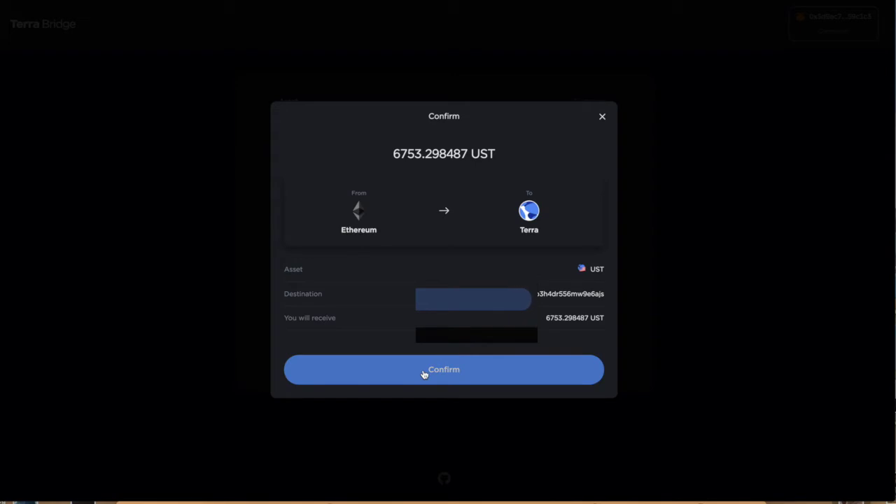
# Set the MetaMask gas price to 107 gwei and confirm the burn transaction
pyautogui.doubleClick(746, 245)
pyautogui.write('110')
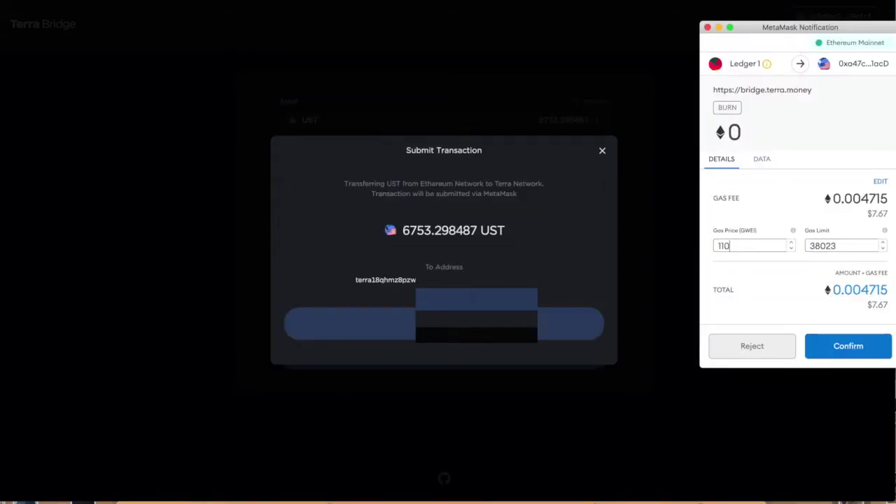
pyautogui.press('BackSpace')
pyautogui.press('BackSpace')
pyautogui.write('07')
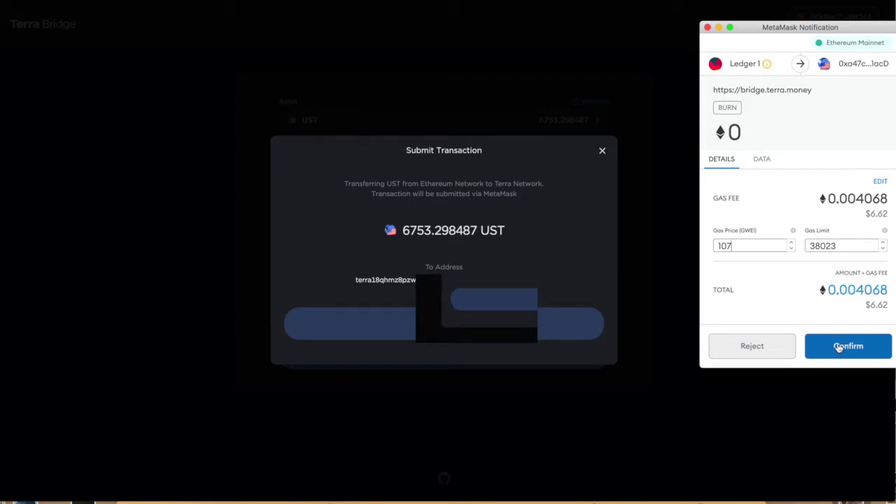
pyautogui.click(838, 346)
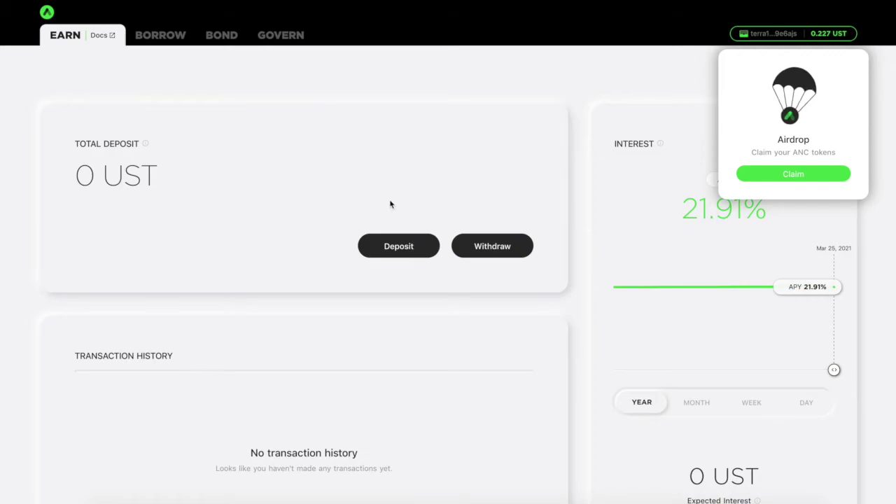
# Switch to Anchor's Earn page, view the empty deposit form and close it
pyautogui.click(406, 244)
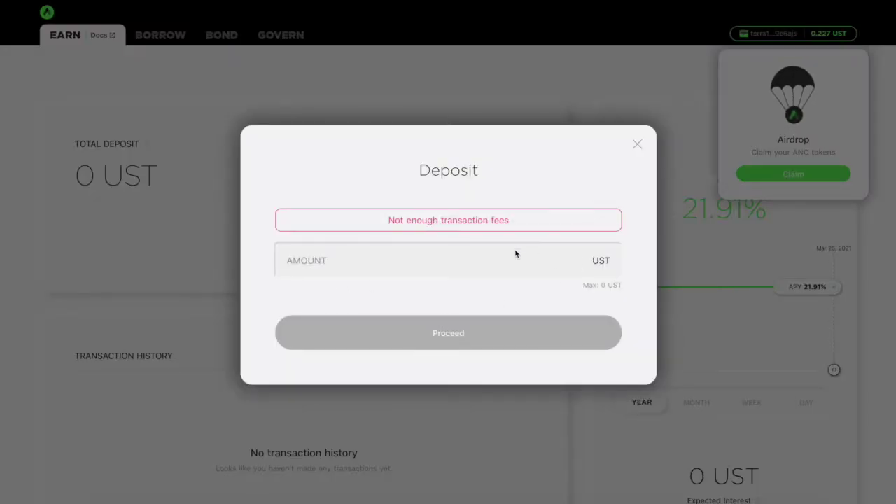
pyautogui.click(638, 143)
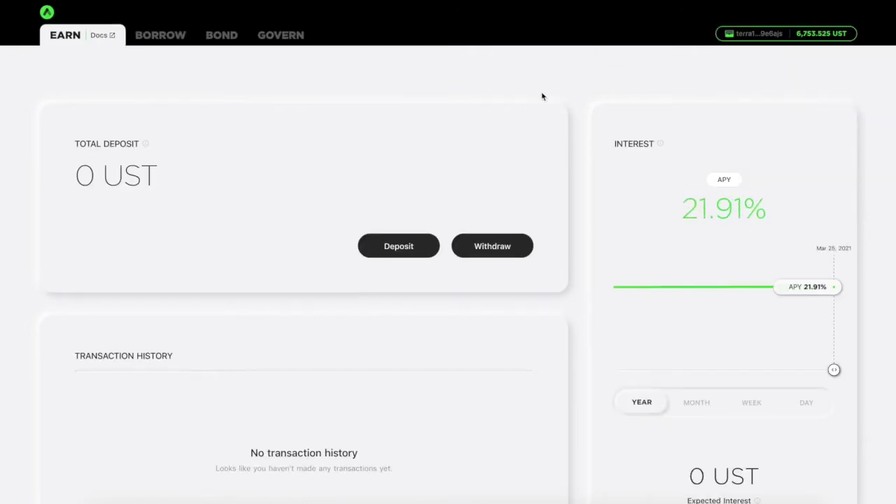
# Open the UST deposit form and fill in the maximum amount, 6751.105 UST
pyautogui.click(420, 247)
pyautogui.click(592, 268)
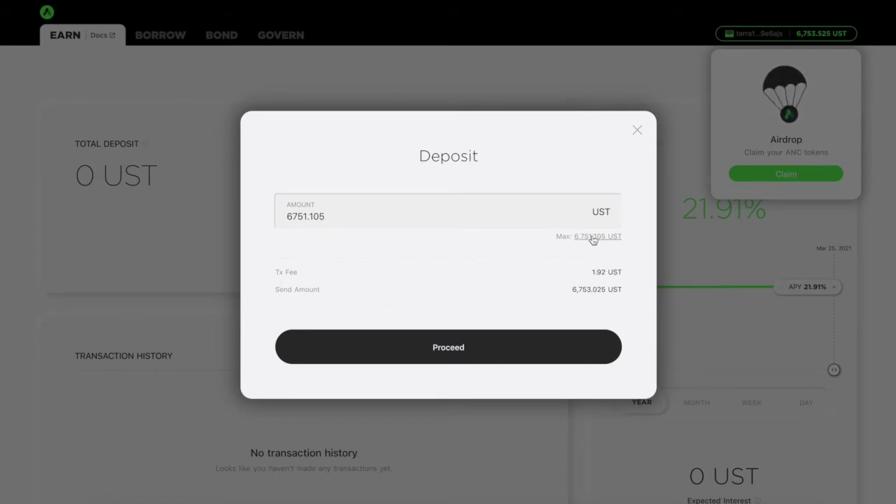
# Try a deposit amount of 3000 UST and clear it
pyautogui.doubleClick(433, 221)
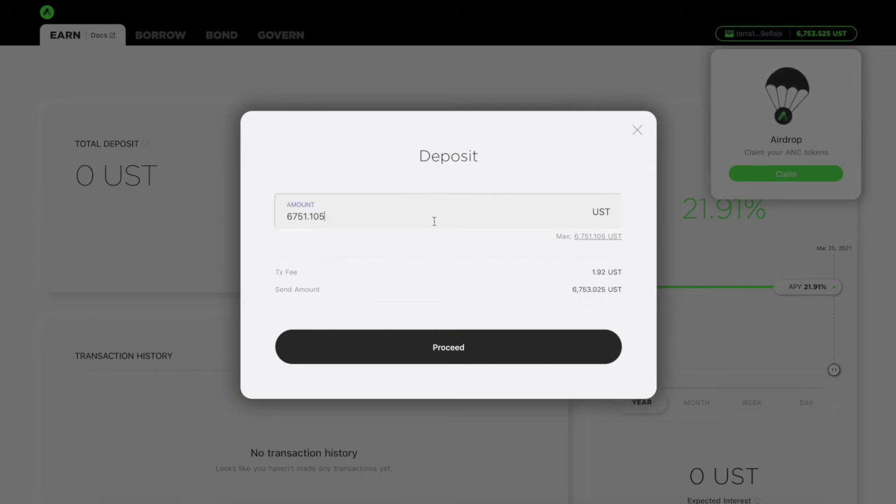
pyautogui.write('000')
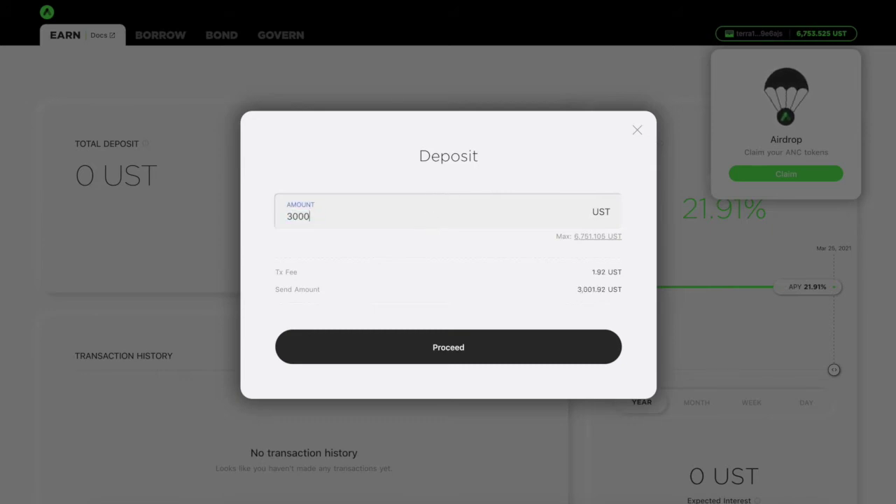
pyautogui.press('BackSpace')
pyautogui.press('BackSpace')
pyautogui.press('BackSpace')
pyautogui.press('BackSpace')
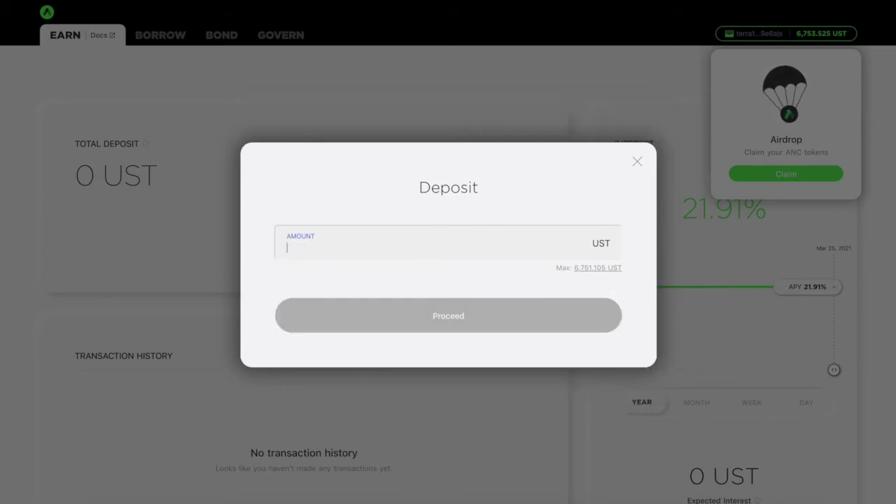
# Submit the deposit with the maximum amount of 6751.105 UST and dismiss the completion summary
pyautogui.click(585, 267)
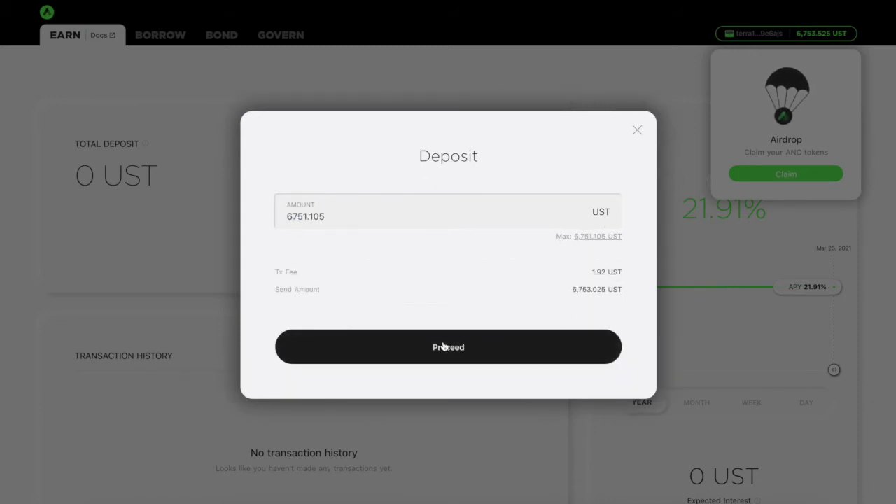
pyautogui.click(442, 346)
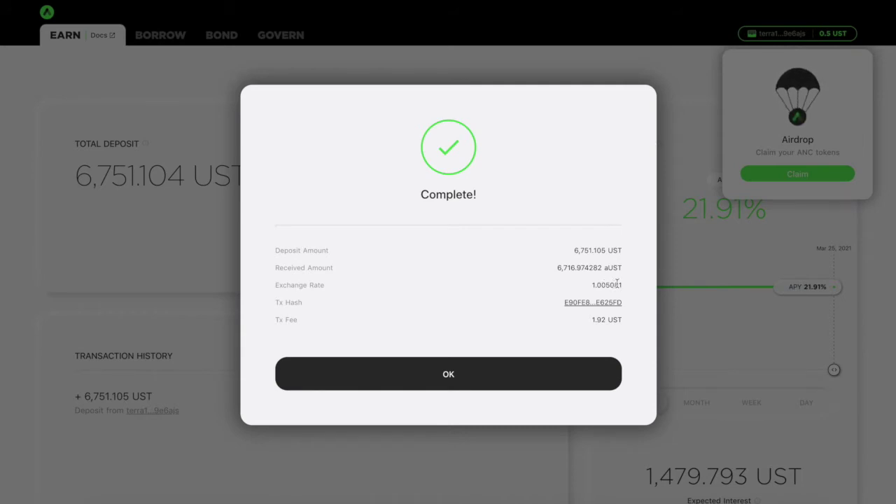
pyautogui.click(529, 384)
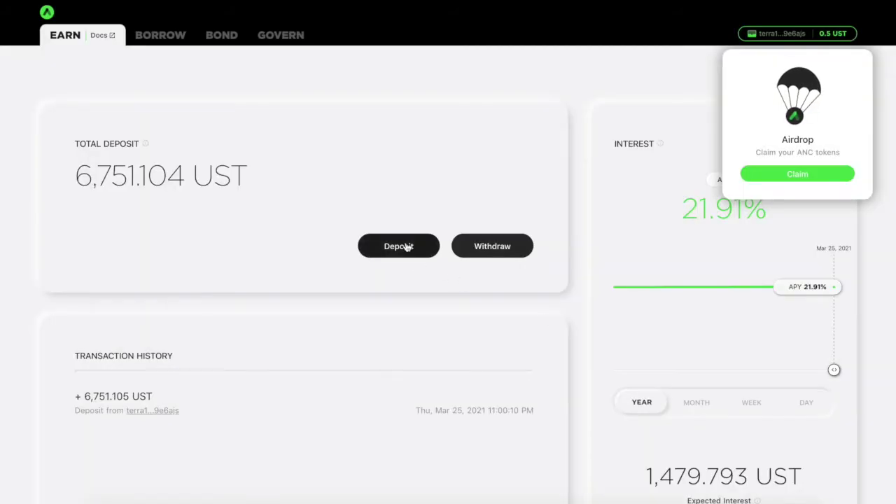
# Review the deposit's transaction history and expected interest on the Earn page
pyautogui.scroll(-1, 452, 317)
pyautogui.scroll(-3, 450, 329)
pyautogui.scroll(4, 573, 248)
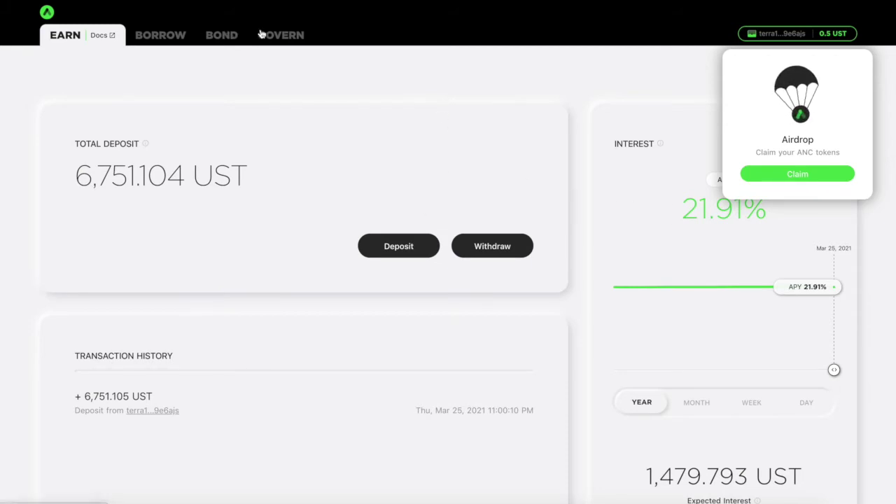
pyautogui.scroll(-3, 390, 183)
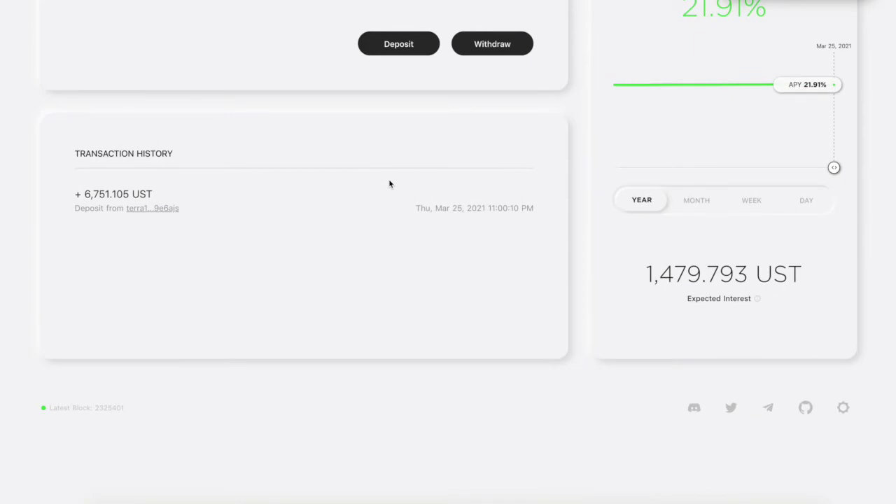
# View the UST withdrawal form, close it, and open it again from the total deposit section
pyautogui.scroll(1, 392, 184)
pyautogui.click(477, 137)
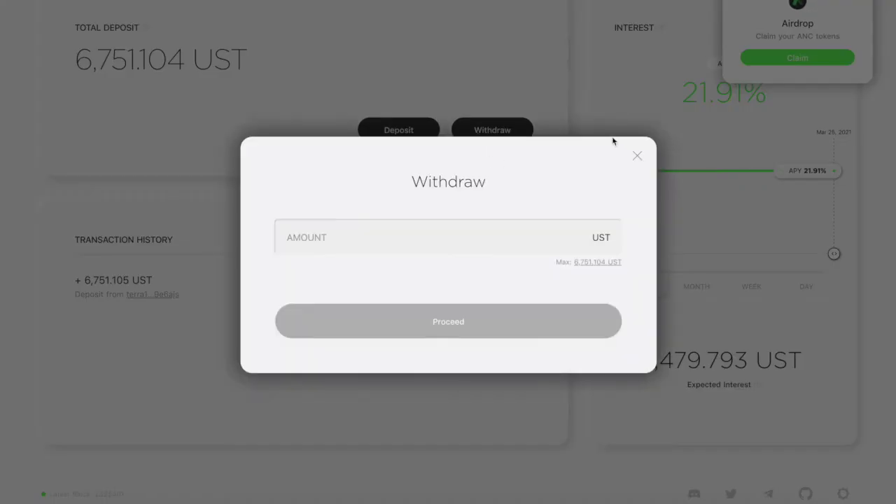
pyautogui.click(635, 157)
pyautogui.scroll(2, 380, 168)
pyautogui.click(468, 249)
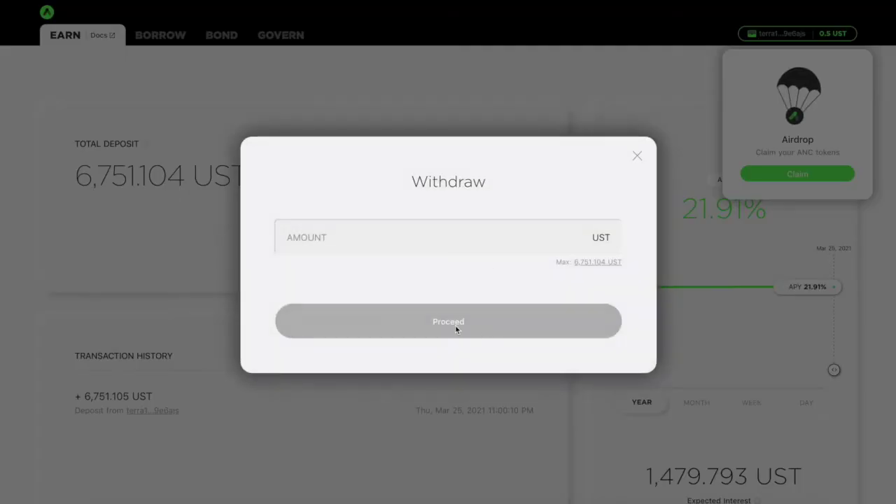
# Preview a withdrawal of the maximum 6751.104 UST and close the withdrawal form without proceeding
pyautogui.click(597, 262)
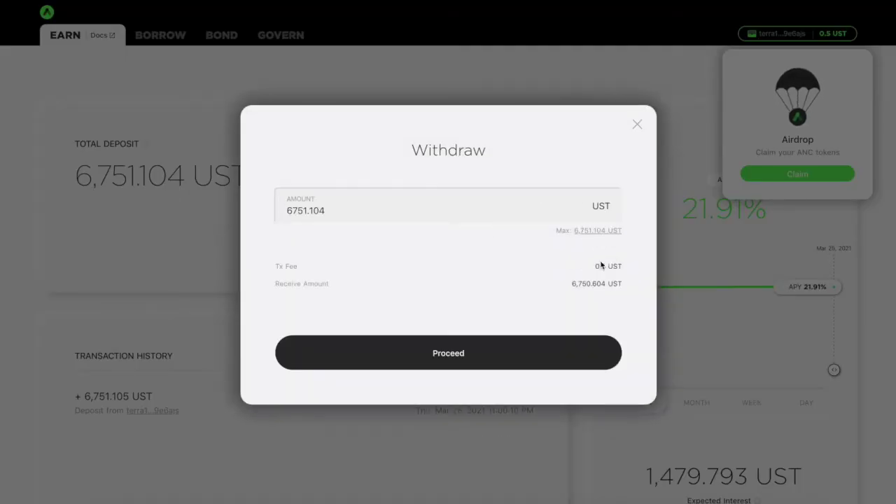
pyautogui.click(637, 124)
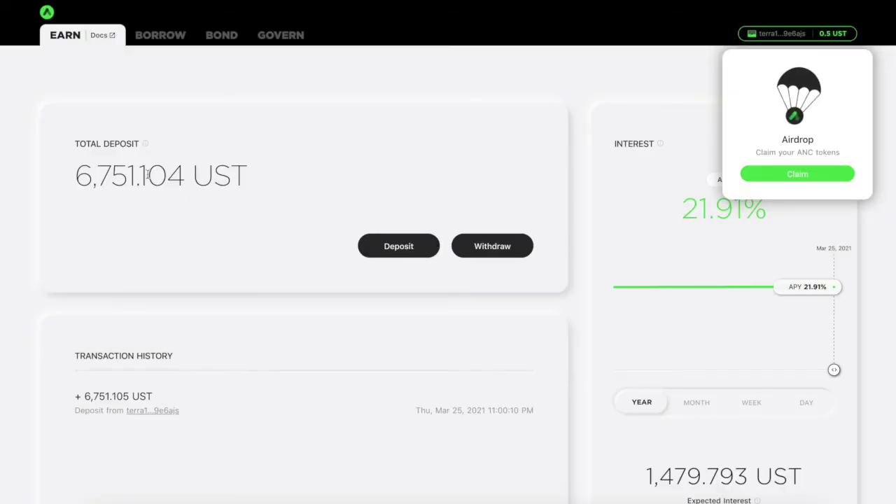
# Examine the Borrow page's collateral value, borrowed value, APR figures and bLuna collateral list
pyautogui.click(157, 36)
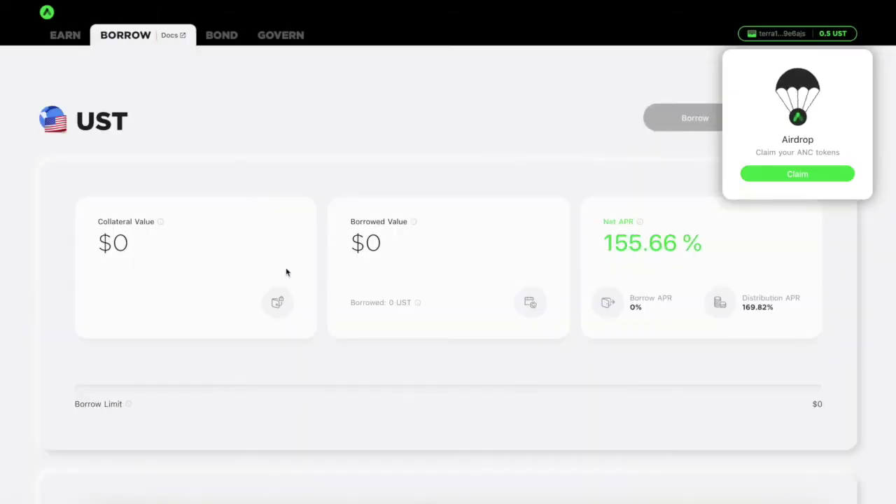
pyautogui.scroll(-2, 294, 286)
pyautogui.scroll(-2, 294, 286)
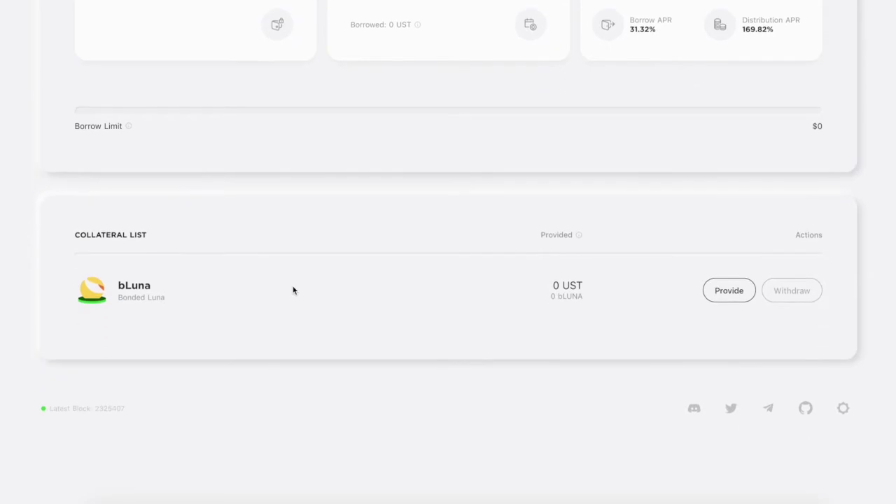
pyautogui.scroll(4, 293, 287)
pyautogui.scroll(-3, 558, 194)
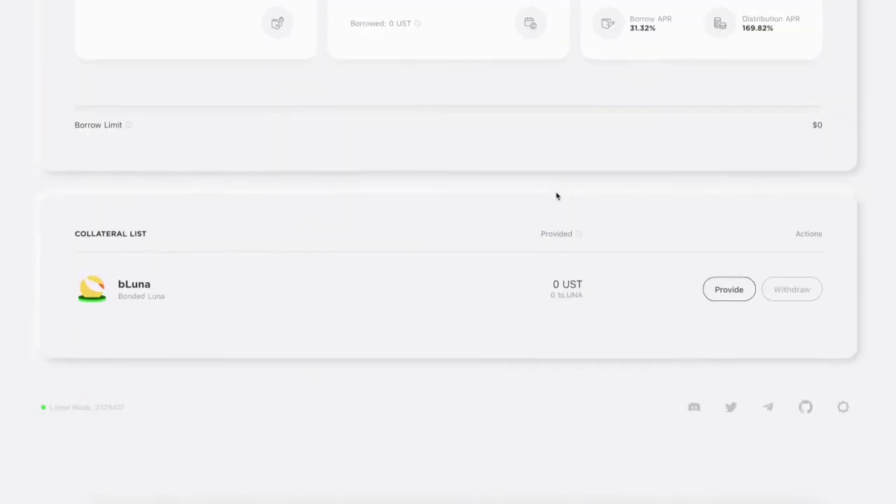
pyautogui.scroll(2, 508, 313)
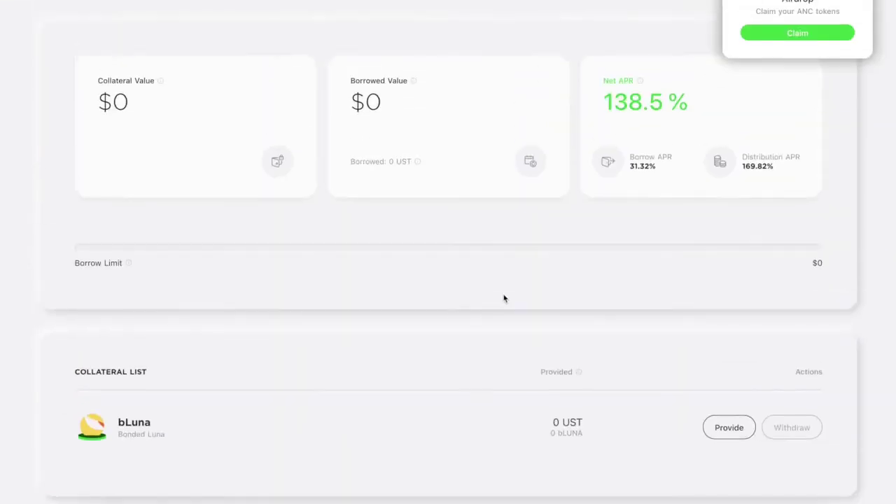
pyautogui.scroll(2, 456, 342)
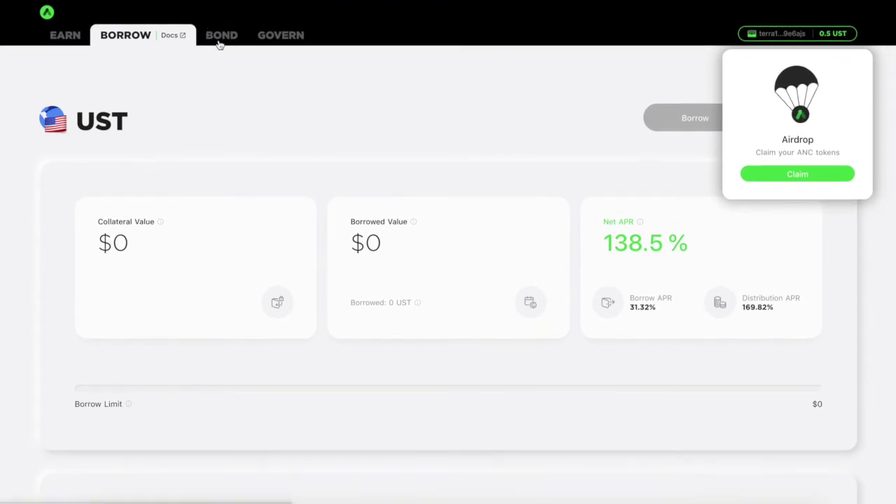
# Examine the withdrawable amount and claimable rewards in the Bond page's claim section, and return to the Earn page
pyautogui.click(218, 39)
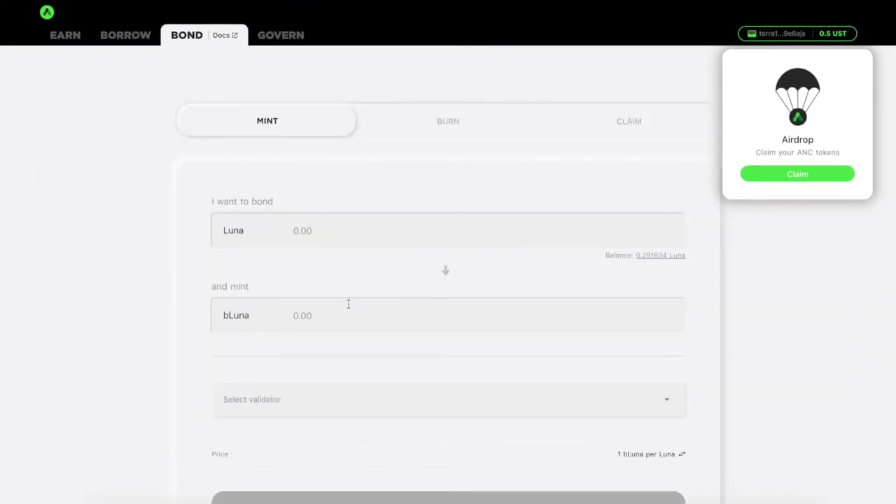
pyautogui.click(638, 123)
pyautogui.scroll(-2, 459, 303)
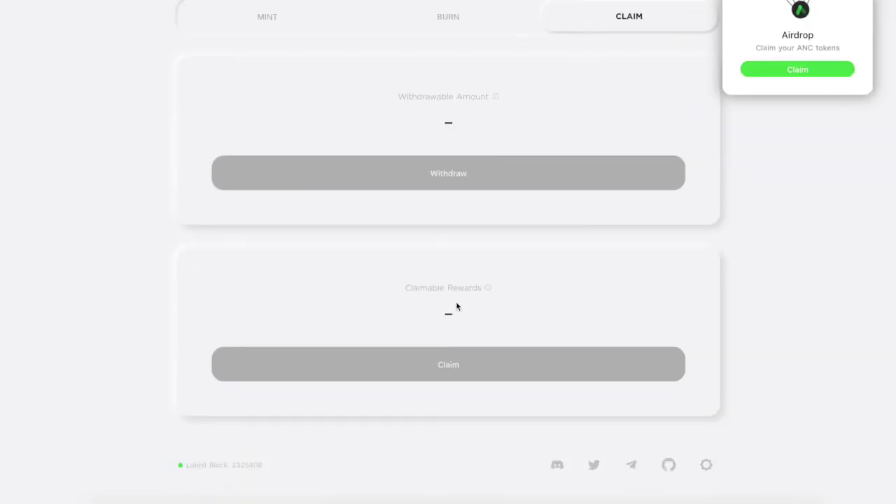
pyautogui.scroll(2, 494, 126)
pyautogui.scroll(-1, 494, 126)
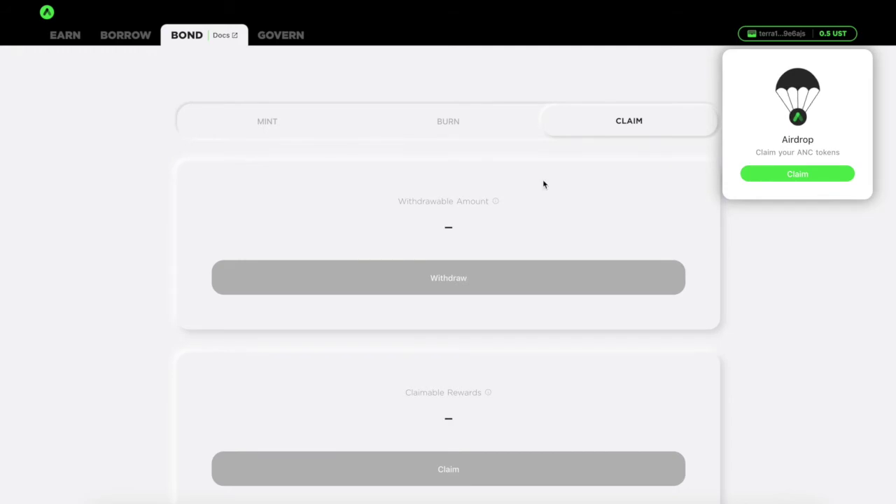
pyautogui.scroll(-3, 400, 287)
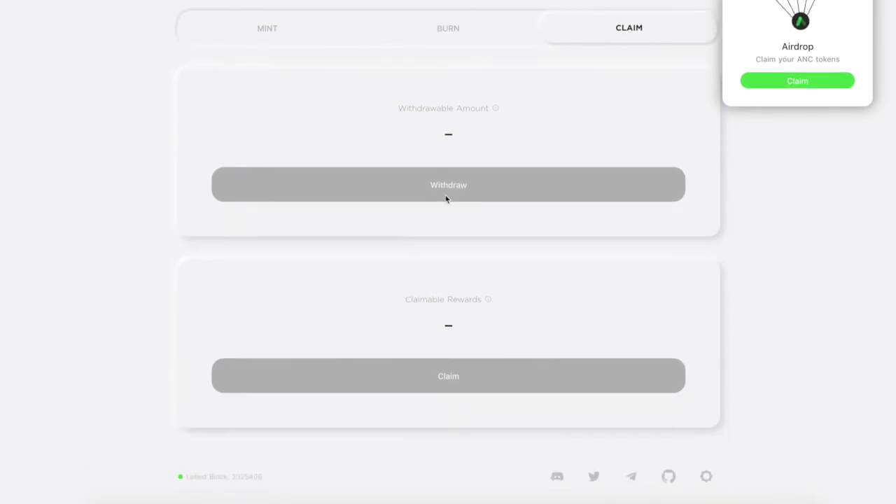
pyautogui.scroll(3, 446, 199)
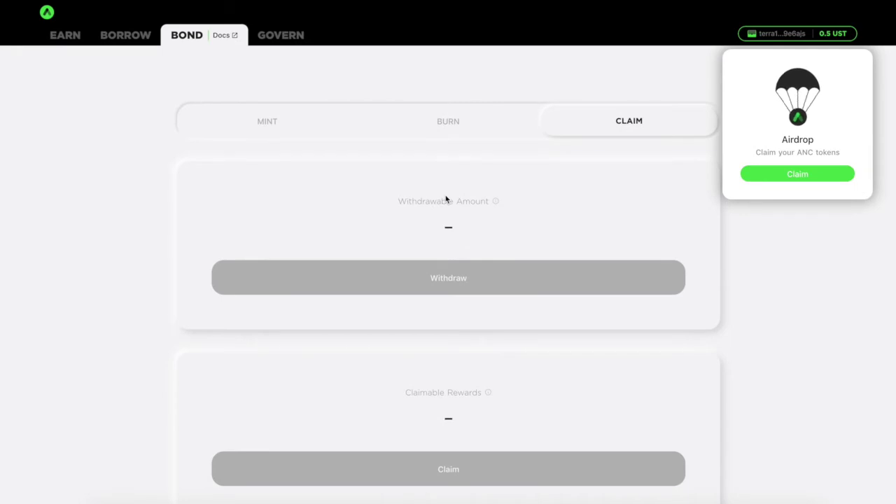
pyautogui.scroll(-2, 446, 199)
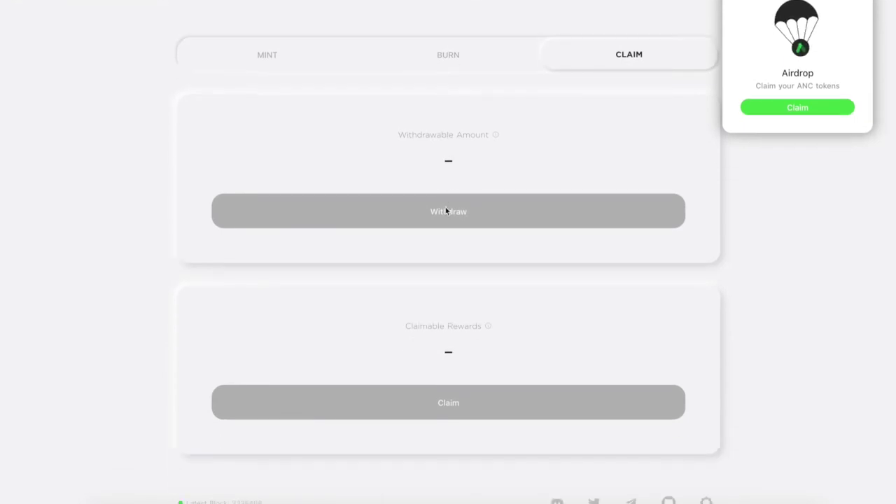
pyautogui.moveTo(487, 326)
pyautogui.moveTo(494, 137)
pyautogui.scroll(2, 508, 198)
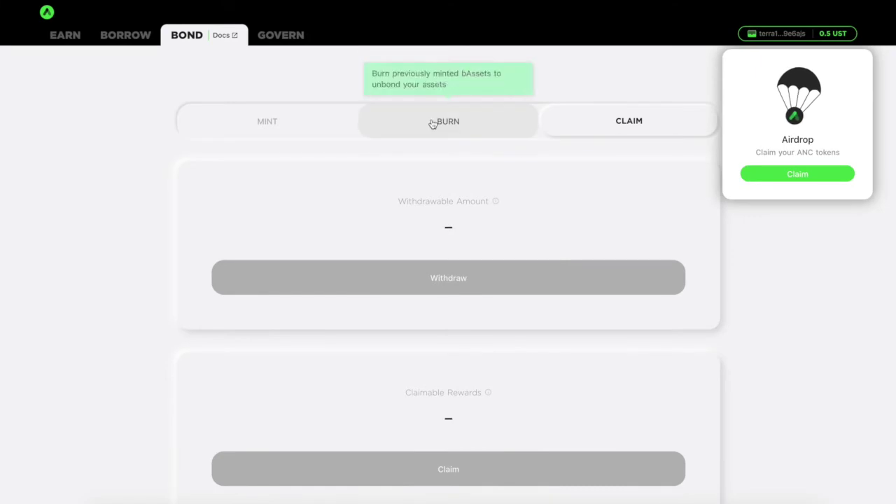
pyautogui.click(67, 35)
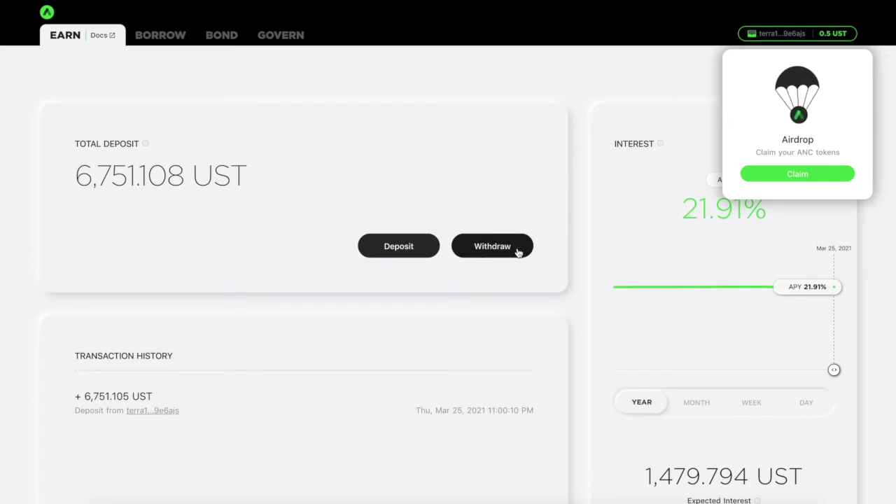
# Switch to the Proverbs 27 passage in the New International Version, reload it and read through to the footnotes
pyautogui.scroll(-1, 516, 249)
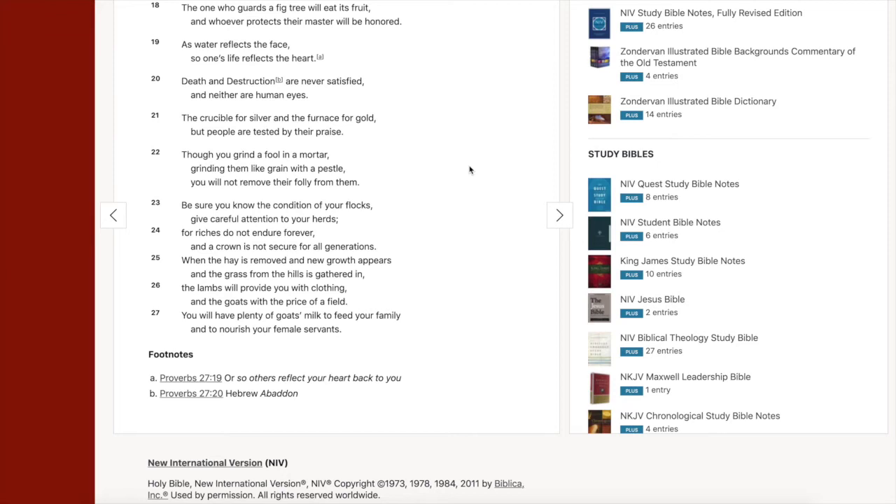
pyautogui.press('F5')
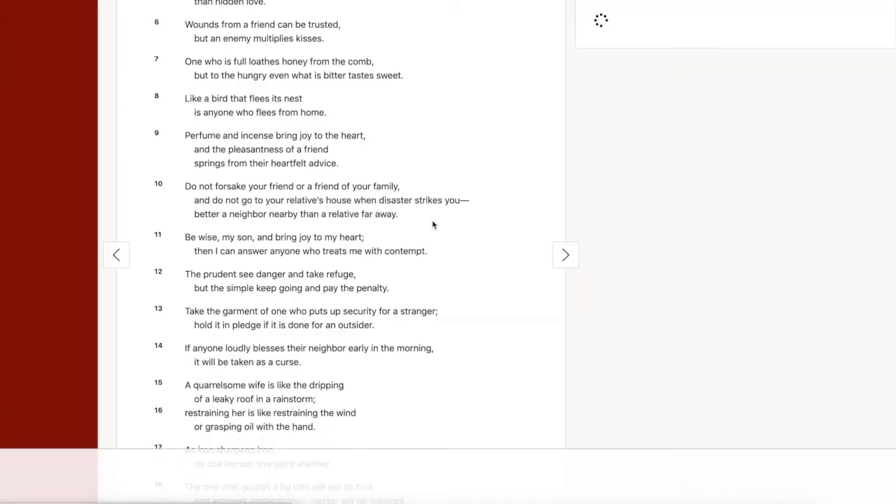
pyautogui.scroll(-3, 432, 225)
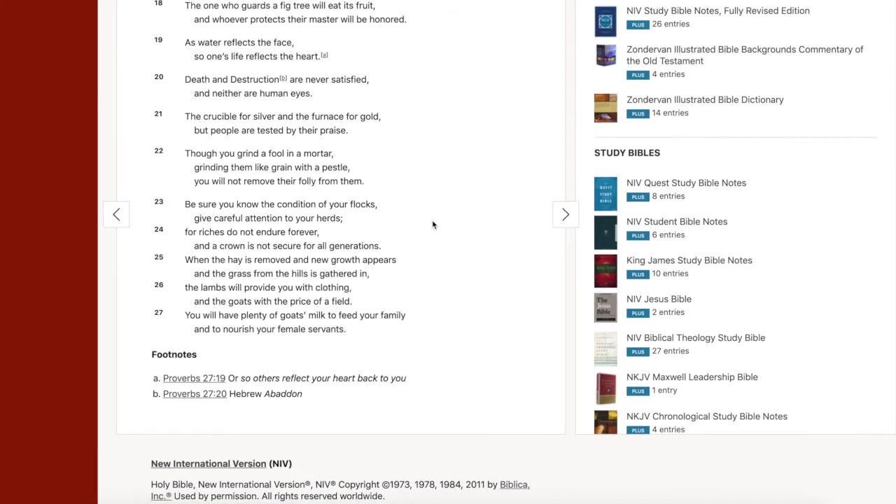